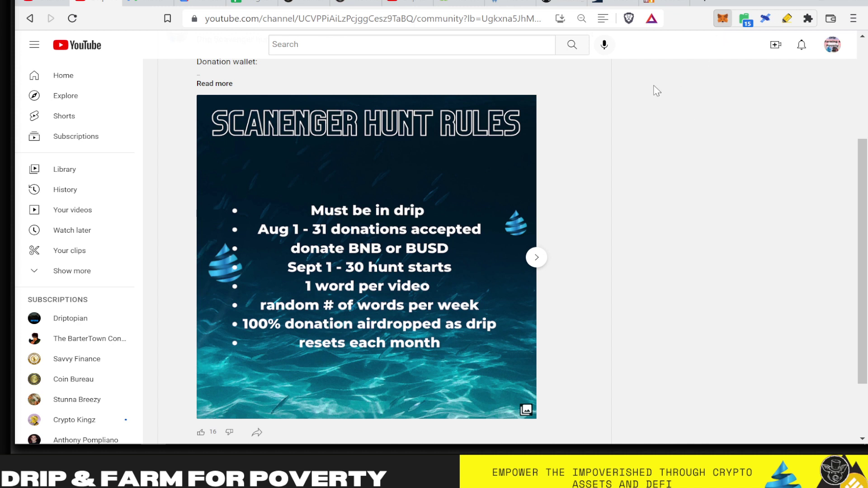
{"action": "left_click", "coordinate": [721, 20]}
{"action": "left_click", "coordinate": [721, 20]}
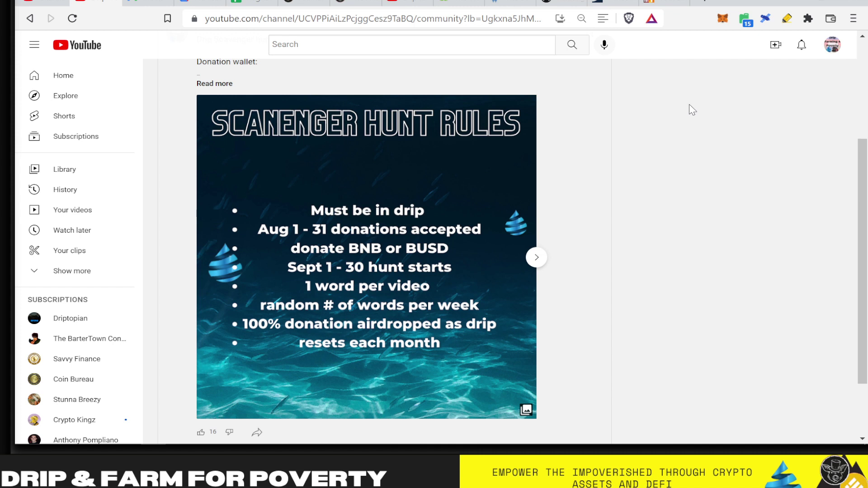
{"action": "left_click", "coordinate": [723, 21]}
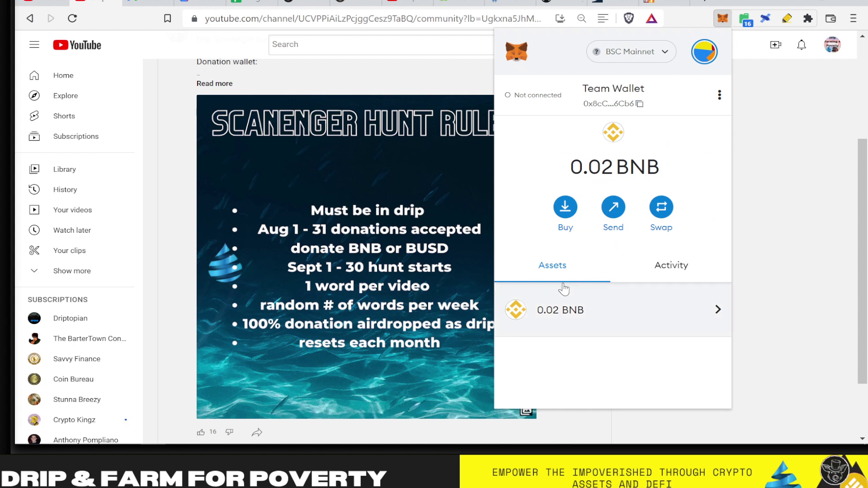
{"action": "scroll", "coordinate": [562, 332], "scroll_direction": "down", "scroll_amount": 3}
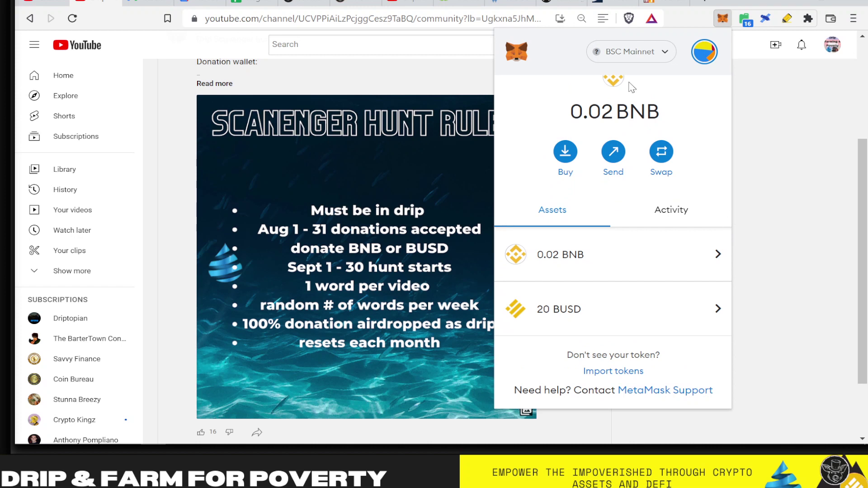
{"action": "left_click", "coordinate": [794, 195]}
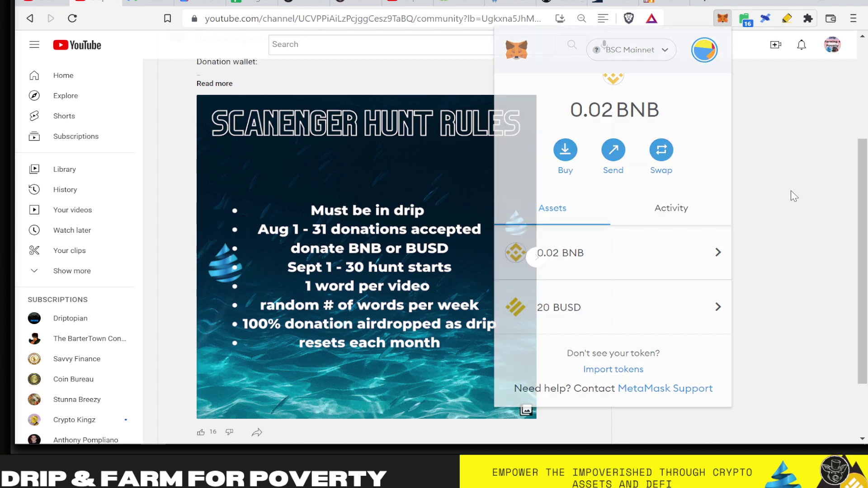
{"action": "scroll", "coordinate": [668, 203], "scroll_direction": "up", "scroll_amount": 3}
{"action": "scroll", "coordinate": [668, 203], "scroll_direction": "down", "scroll_amount": 5}
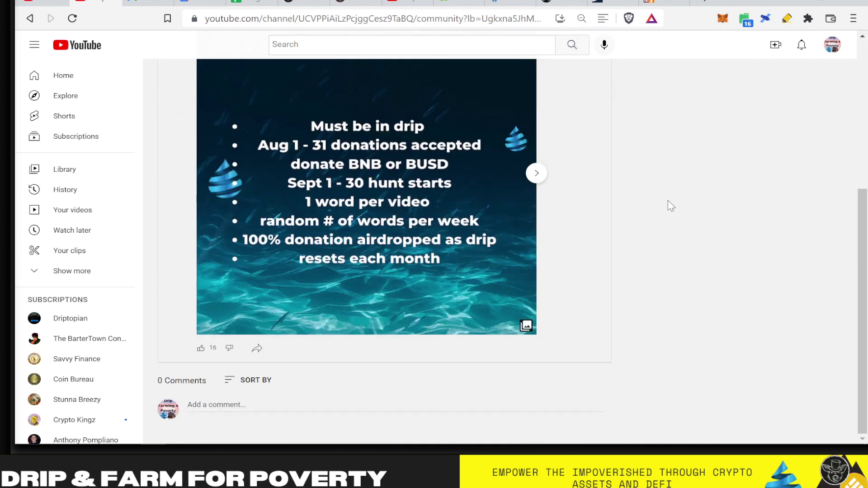
{"action": "scroll", "coordinate": [668, 204], "scroll_direction": "up", "scroll_amount": 4}
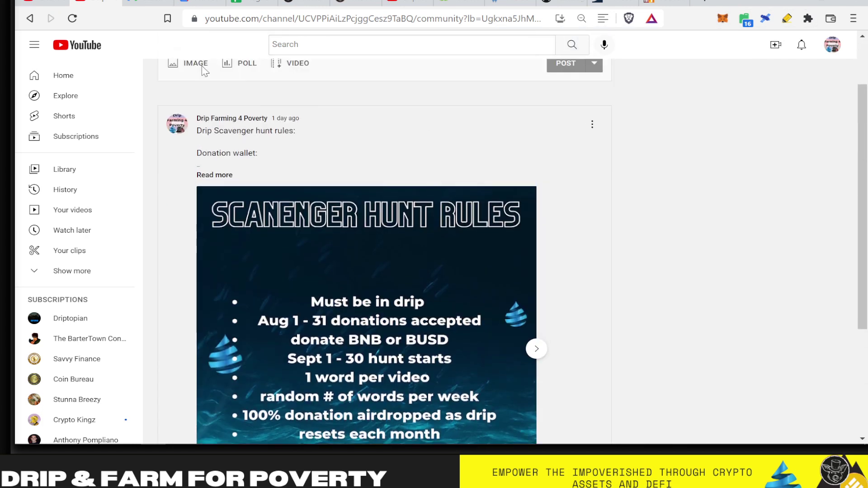
- Go back to the Drip Farming 4 Poverty channel's Community tab
{"action": "left_click", "coordinate": [30, 19]}
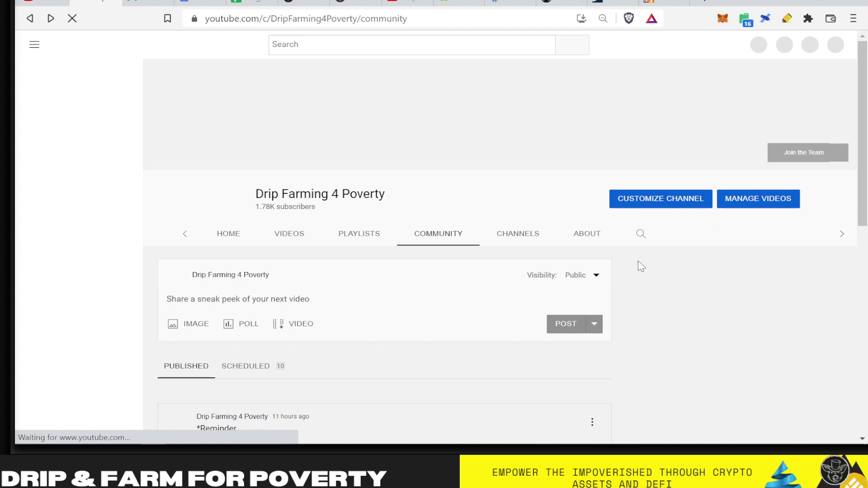
{"action": "scroll", "coordinate": [632, 316], "scroll_direction": "down", "scroll_amount": 1}
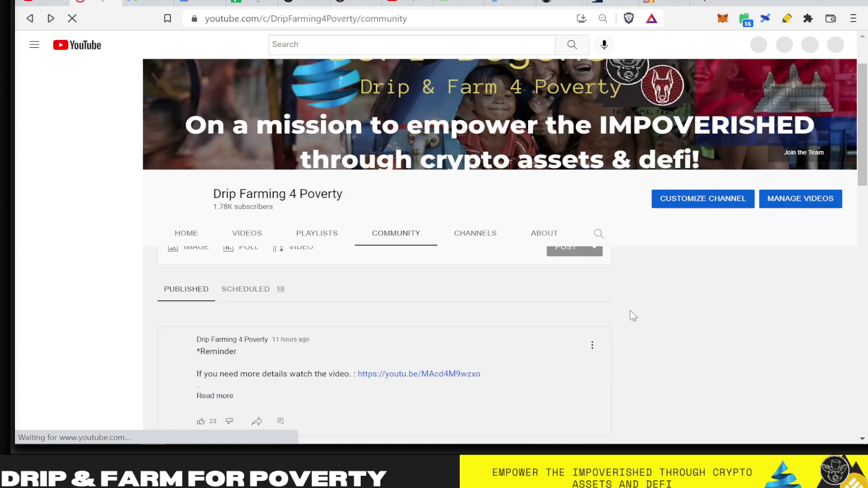
{"action": "scroll", "coordinate": [633, 315], "scroll_direction": "down", "scroll_amount": 2}
{"action": "scroll", "coordinate": [632, 316], "scroll_direction": "down", "scroll_amount": 1}
{"action": "scroll", "coordinate": [632, 315], "scroll_direction": "down", "scroll_amount": 1}
{"action": "scroll", "coordinate": [632, 316], "scroll_direction": "down", "scroll_amount": 1}
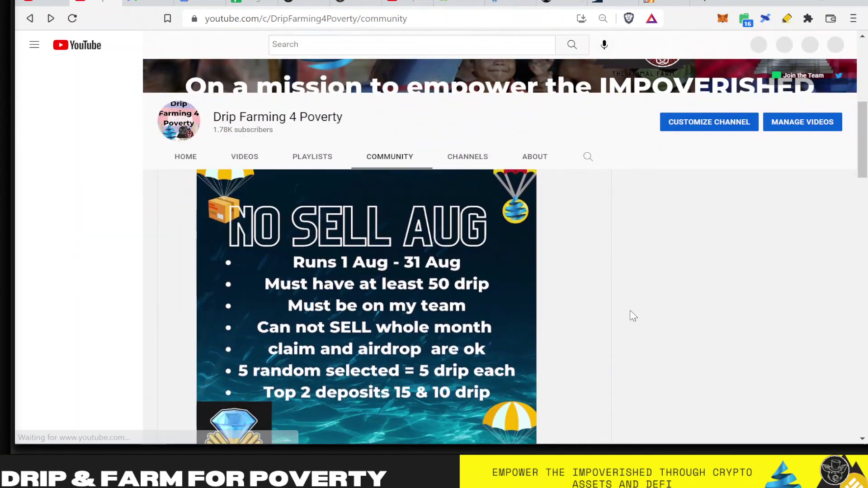
{"action": "scroll", "coordinate": [632, 316], "scroll_direction": "down", "scroll_amount": 1}
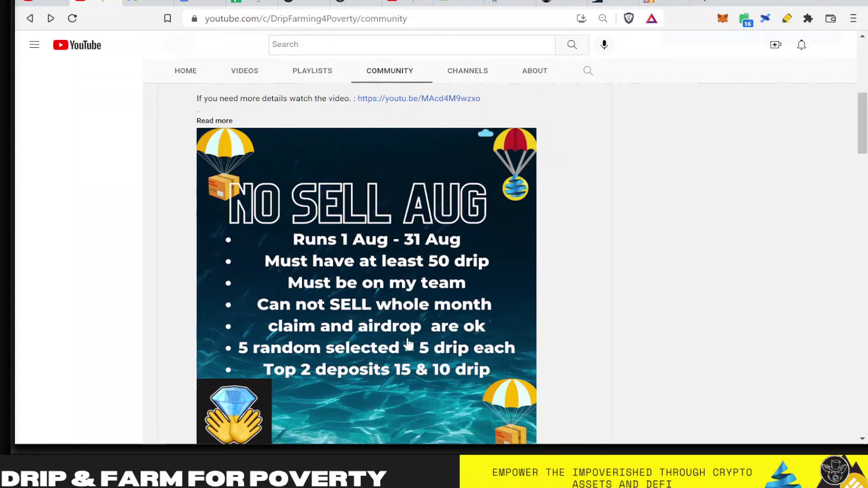
{"action": "scroll", "coordinate": [384, 311], "scroll_direction": "up", "scroll_amount": 5}
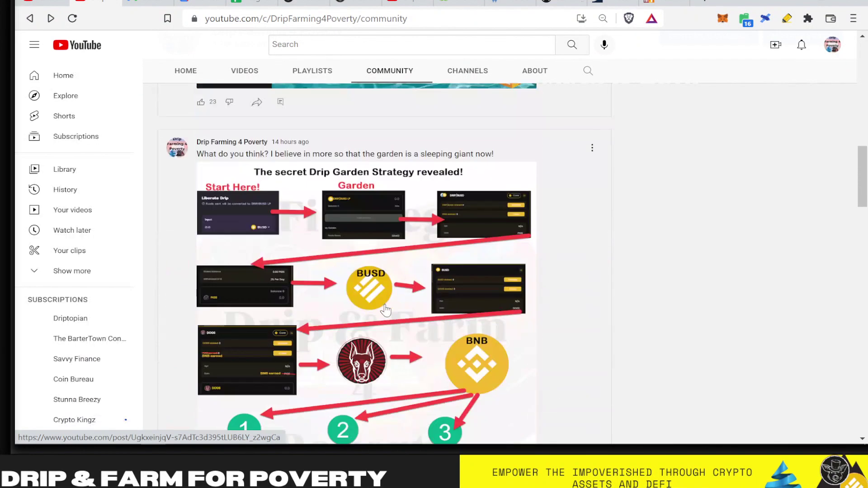
{"action": "scroll", "coordinate": [385, 311], "scroll_direction": "down", "scroll_amount": 1}
{"action": "scroll", "coordinate": [384, 309], "scroll_direction": "down", "scroll_amount": 5}
{"action": "scroll", "coordinate": [384, 310], "scroll_direction": "down", "scroll_amount": 2}
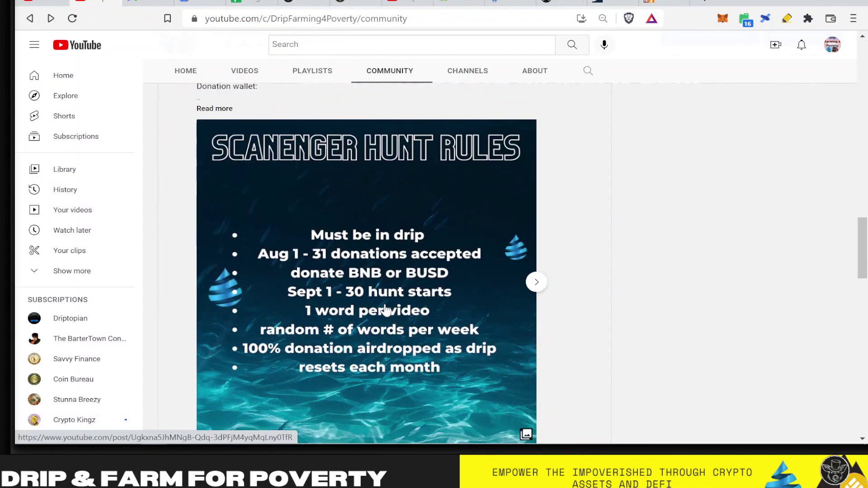
{"action": "scroll", "coordinate": [385, 310], "scroll_direction": "up", "scroll_amount": 4}
{"action": "scroll", "coordinate": [385, 310], "scroll_direction": "up", "scroll_amount": 4}
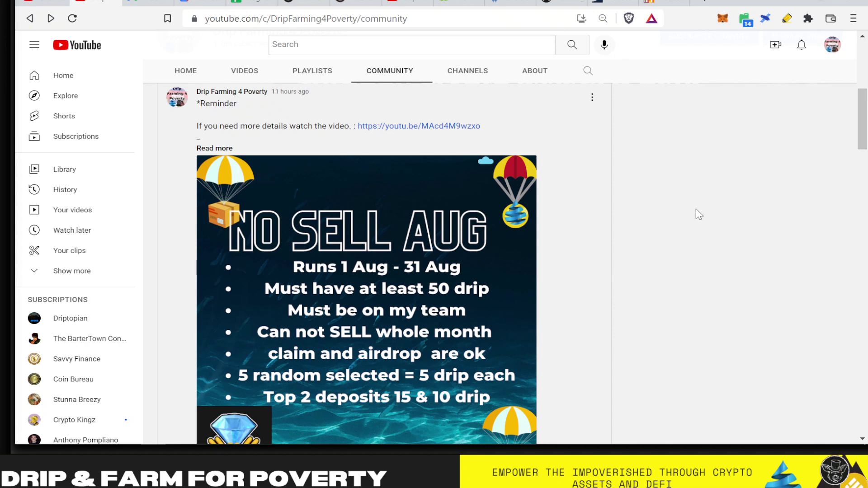
{"action": "scroll", "coordinate": [663, 176], "scroll_direction": "up", "scroll_amount": 2}
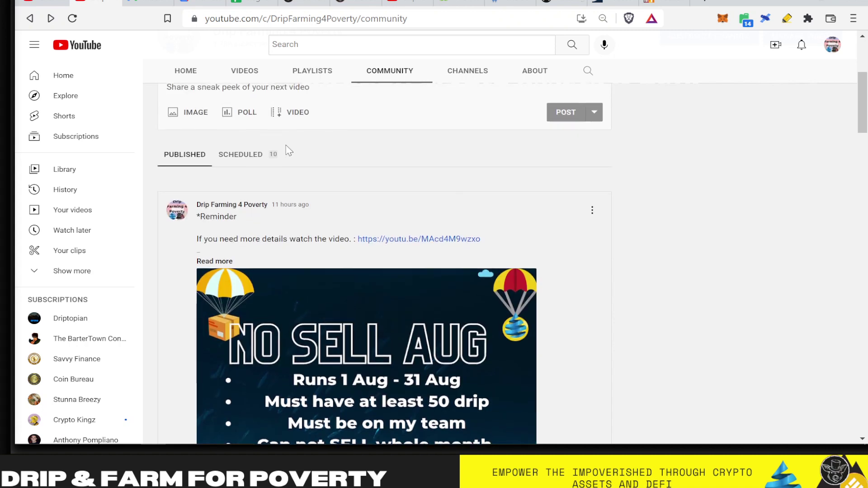
{"action": "scroll", "coordinate": [287, 149], "scroll_direction": "up", "scroll_amount": 2}
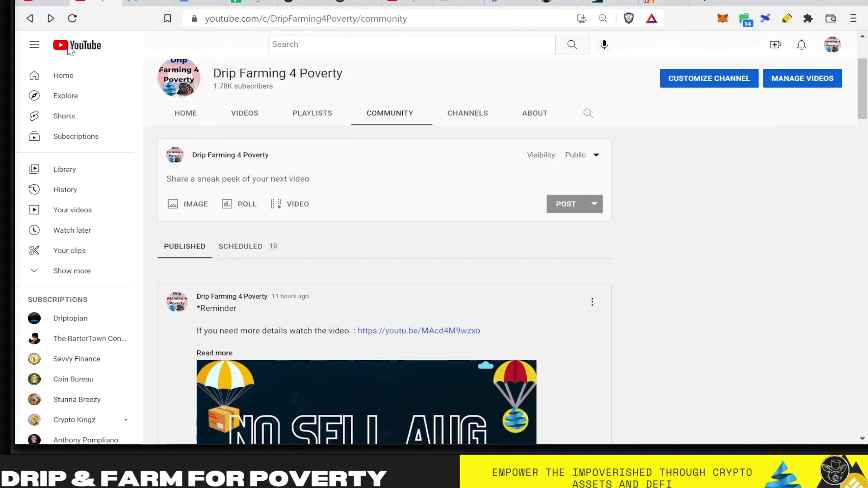
- Move from the lifetime analytics tab to the tab with the channel's Community page
{"action": "left_click", "coordinate": [47, 3]}
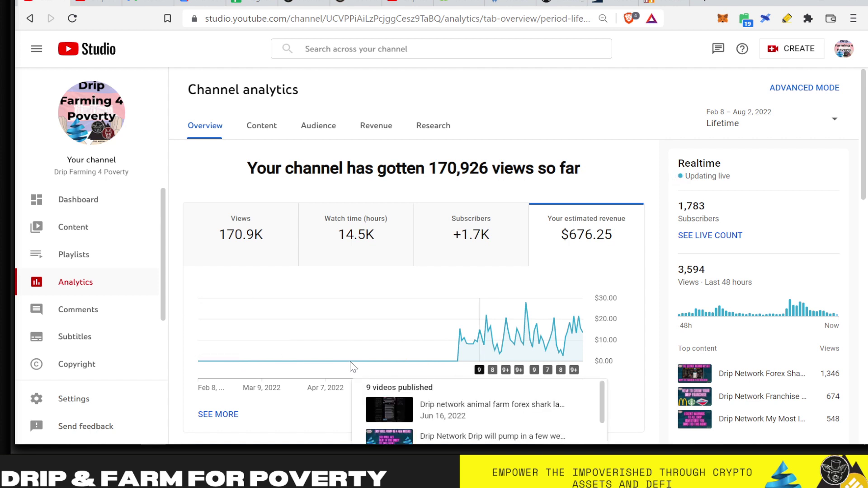
{"action": "mouse_move", "coordinate": [461, 339]}
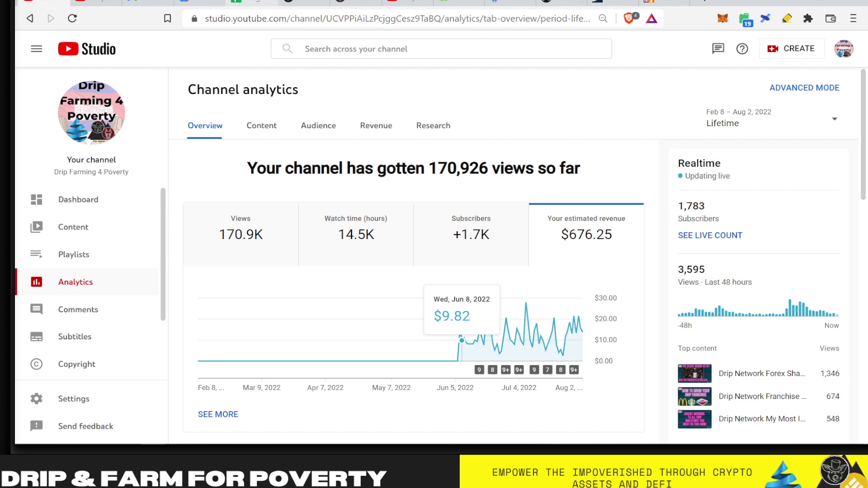
{"action": "left_click", "coordinate": [93, 3]}
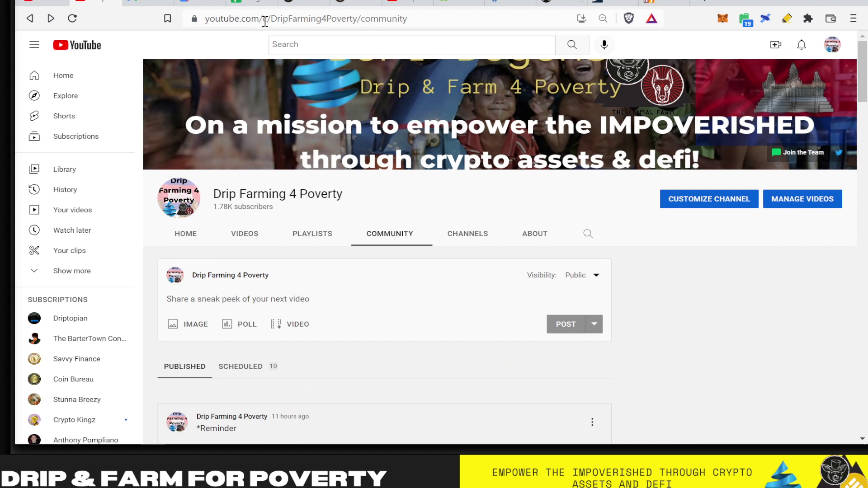
- Remove the channel path from the web address to load the youtube.com home page
{"action": "left_click_drag", "start_coordinate": [266, 19], "coordinate": [648, 45]}
{"action": "key", "text": "BackSpace"}
{"action": "key", "text": "Return"}
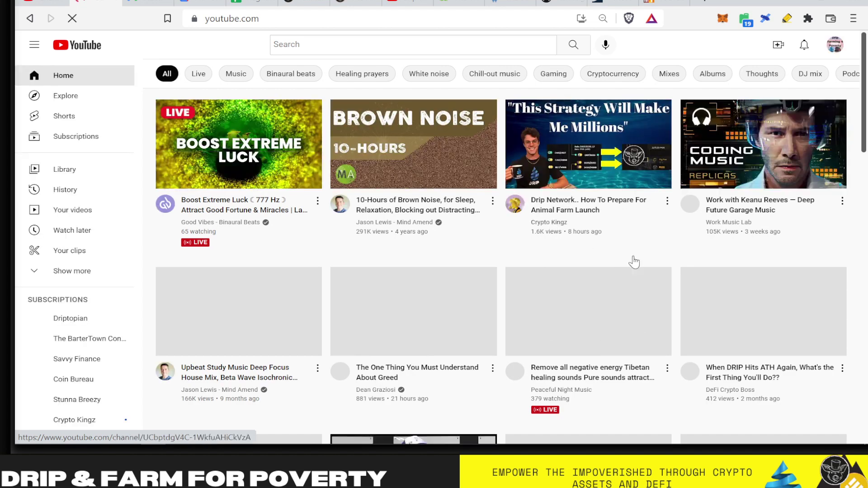
- Search for 'youtube', then rewrite the query as 'drip farming' and show its suggestions
{"action": "left_click", "coordinate": [339, 44]}
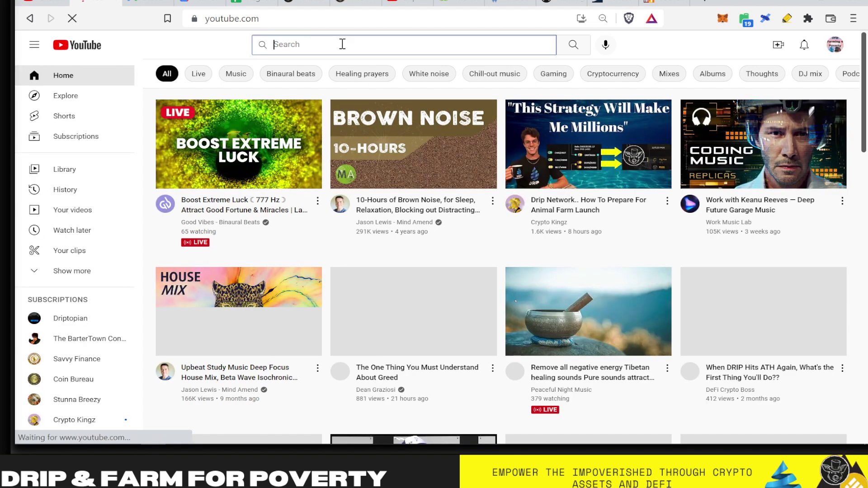
{"action": "type", "text": "youtub"}
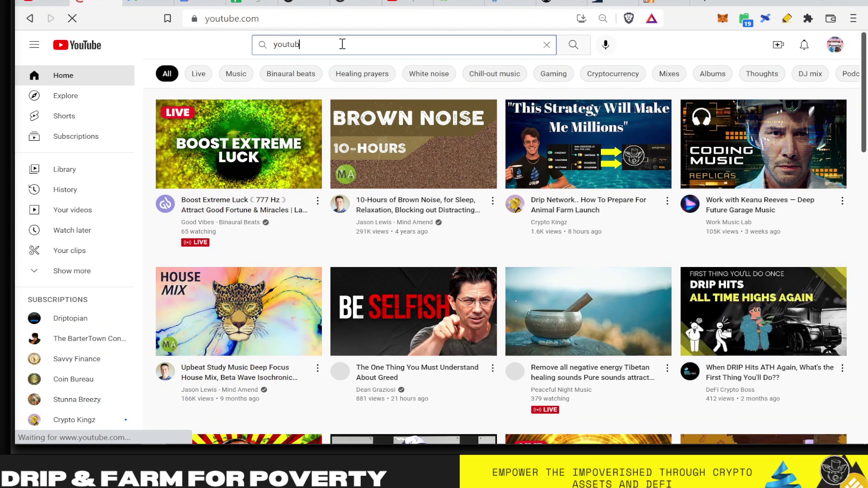
{"action": "type", "text": "e"}
{"action": "key", "text": "Return"}
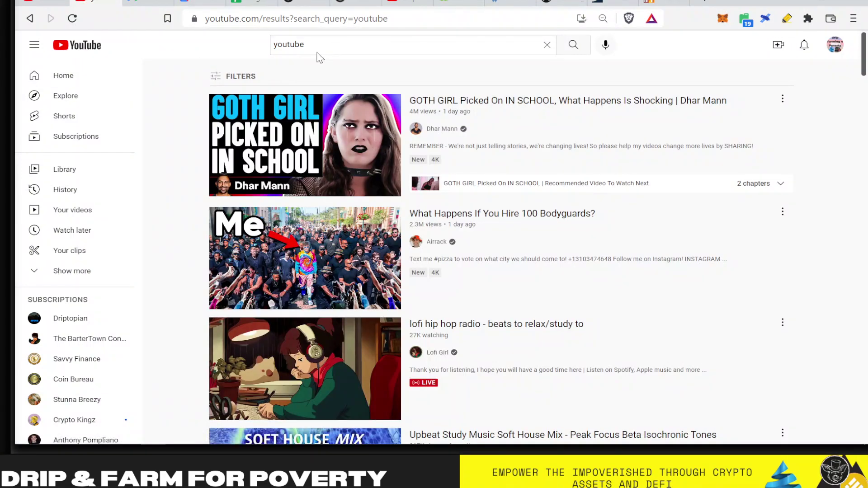
{"action": "double_click", "coordinate": [317, 55]}
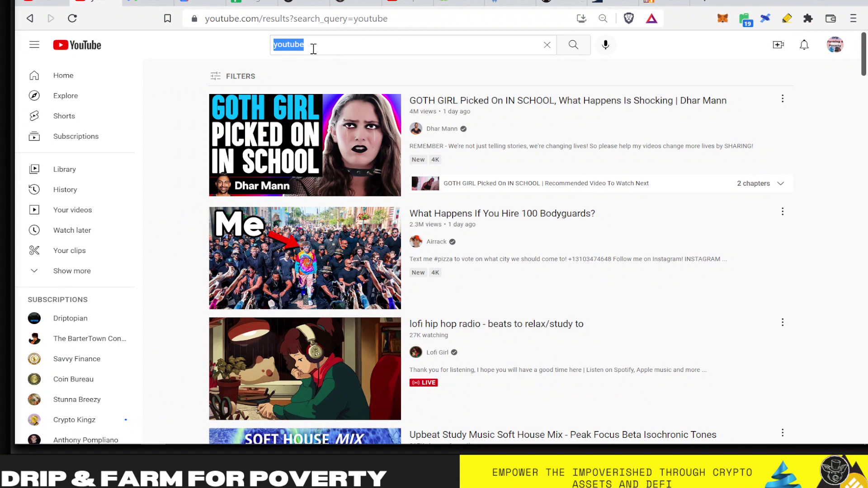
{"action": "left_click", "coordinate": [313, 49]}
{"action": "type", "text": "ip-farmi"}
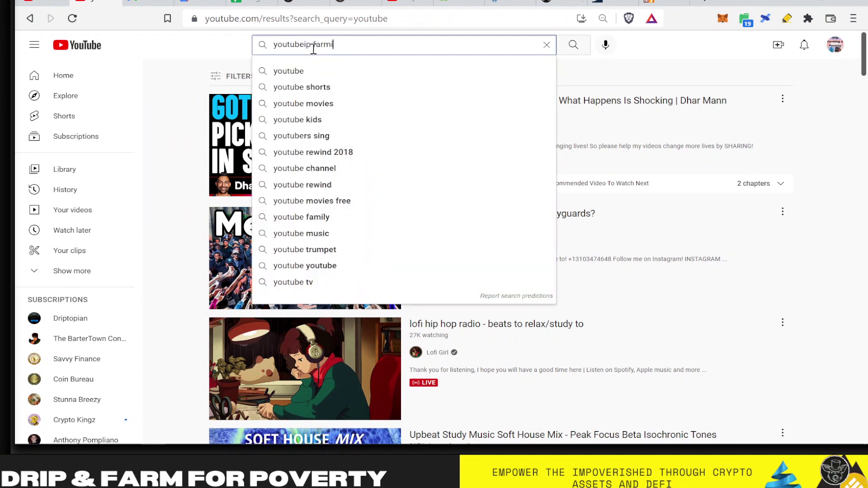
{"action": "type", "text": "ng"}
{"action": "left_click_drag", "start_coordinate": [311, 45], "coordinate": [227, 39]}
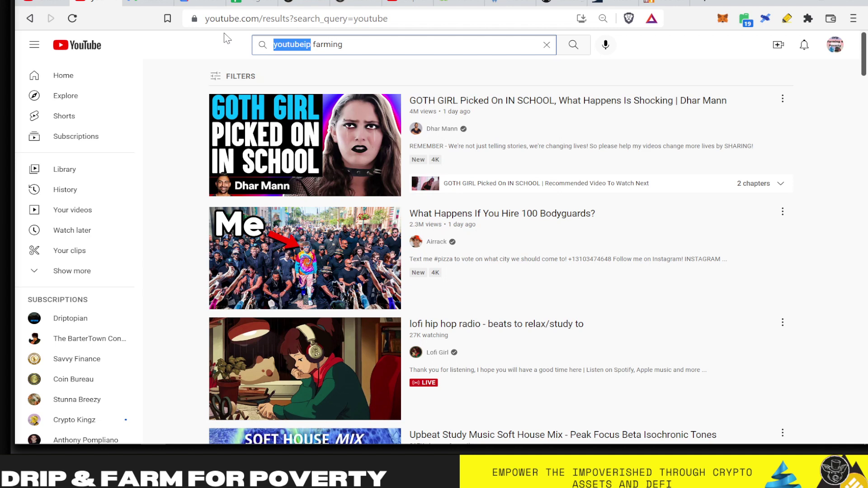
{"action": "type", "text": "drip"}
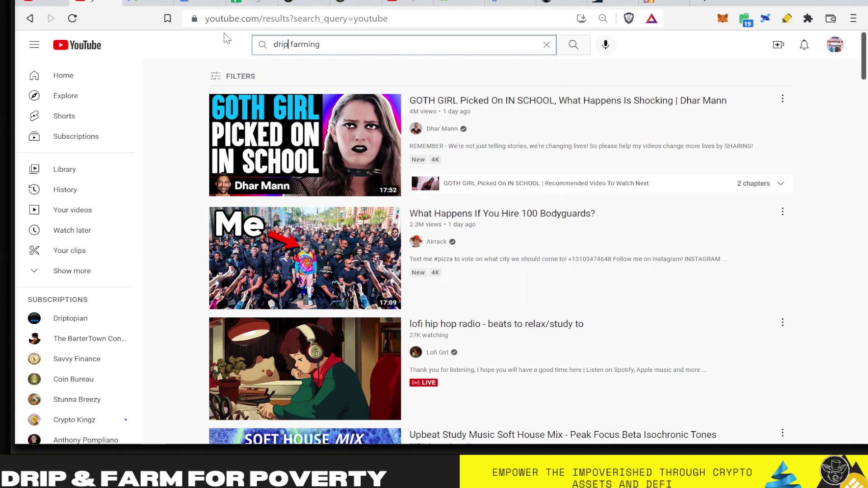
{"action": "left_click", "coordinate": [345, 43]}
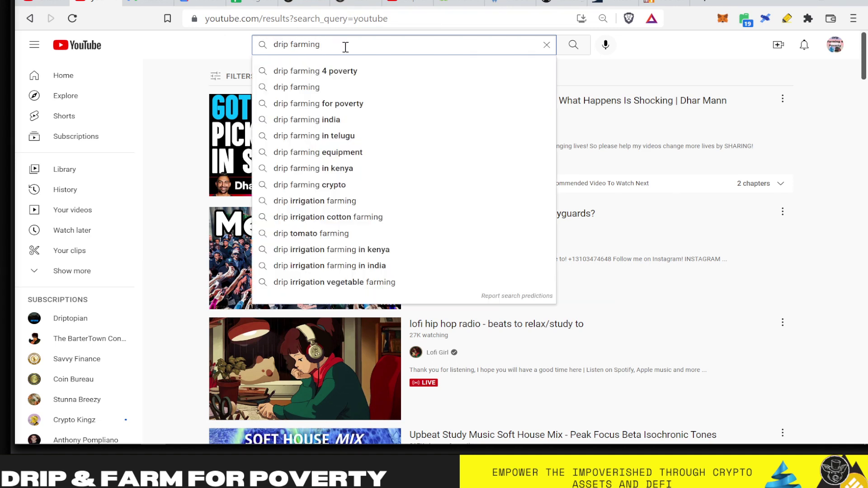
- Search using the 'drip farming 4 poverty' suggestion
{"action": "left_click", "coordinate": [347, 74]}
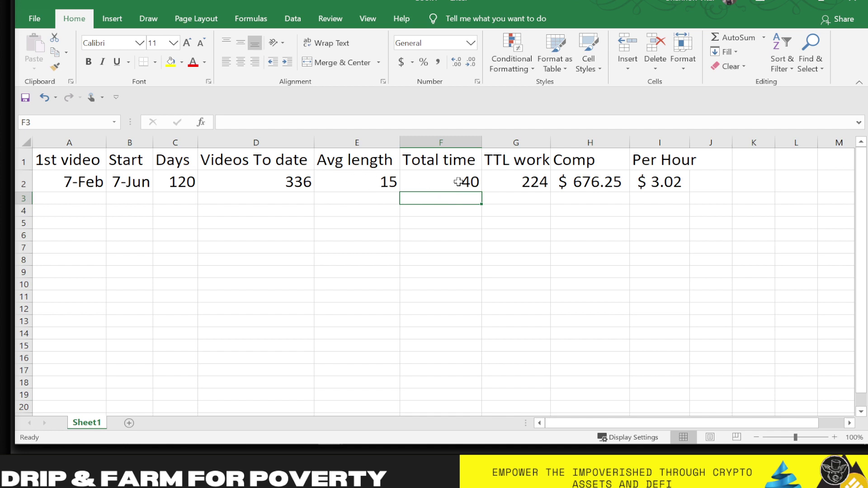
{"action": "left_click", "coordinate": [525, 181]}
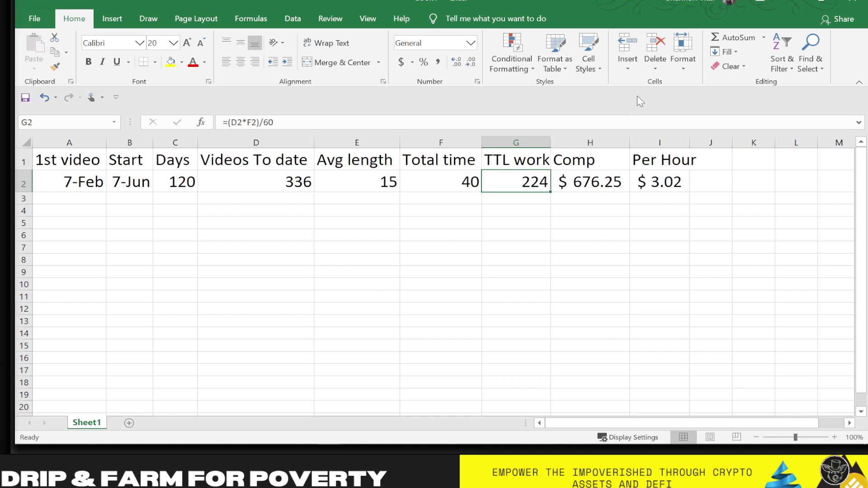
- Minimize Excel and return to the YouTube Studio tab showing $676.25 lifetime revenue
{"action": "left_click", "coordinate": [795, 5]}
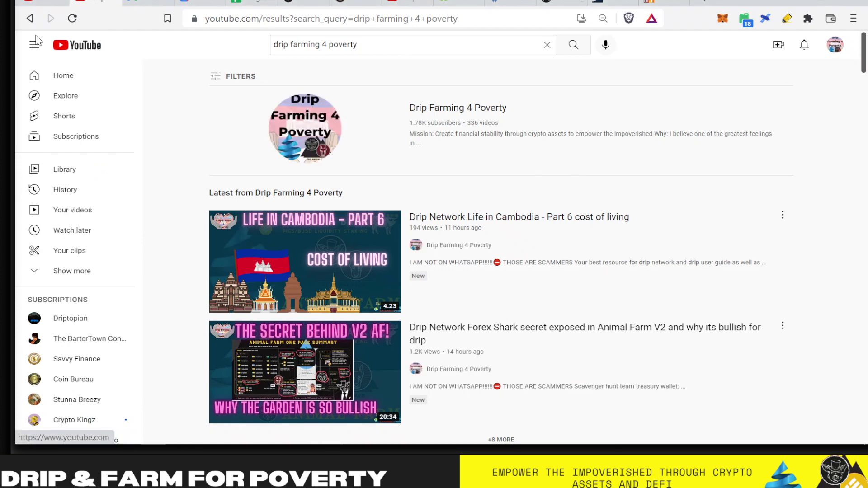
{"action": "left_click", "coordinate": [47, 3]}
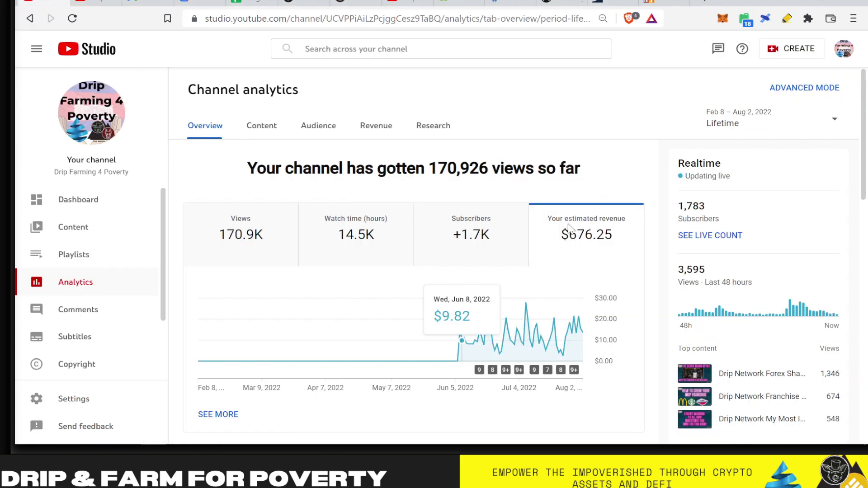